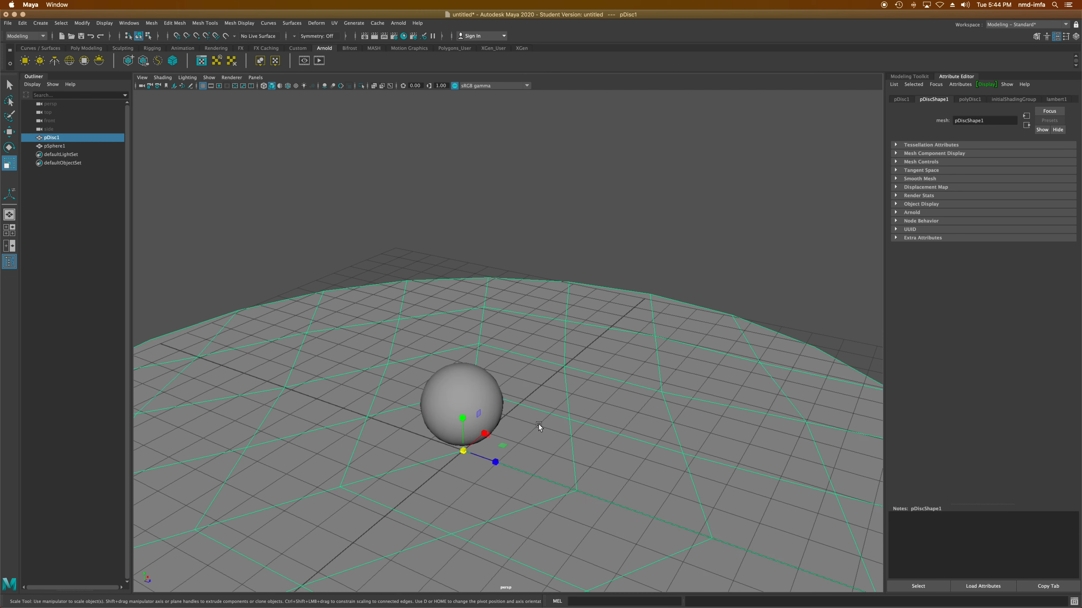
# - Create an Arnold photometric light and move it straight up until it sits above the sphere
pyautogui.click(498, 403)
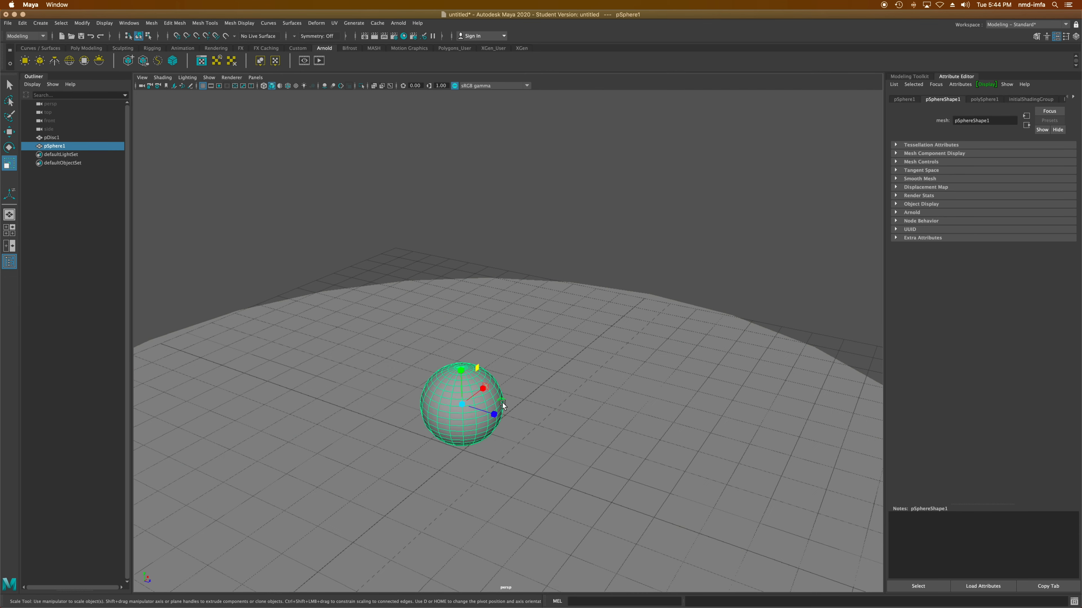
pyautogui.keyDown('alt'); pyautogui.moveTo(501, 403); pyautogui.dragTo(548, 411); pyautogui.keyUp('alt')
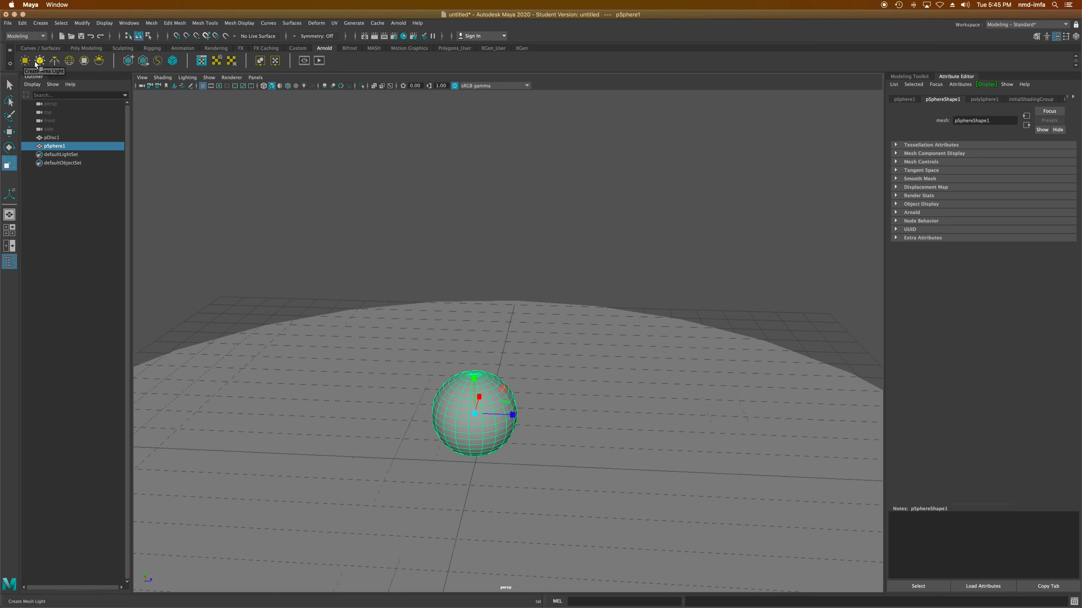
pyautogui.click(54, 61)
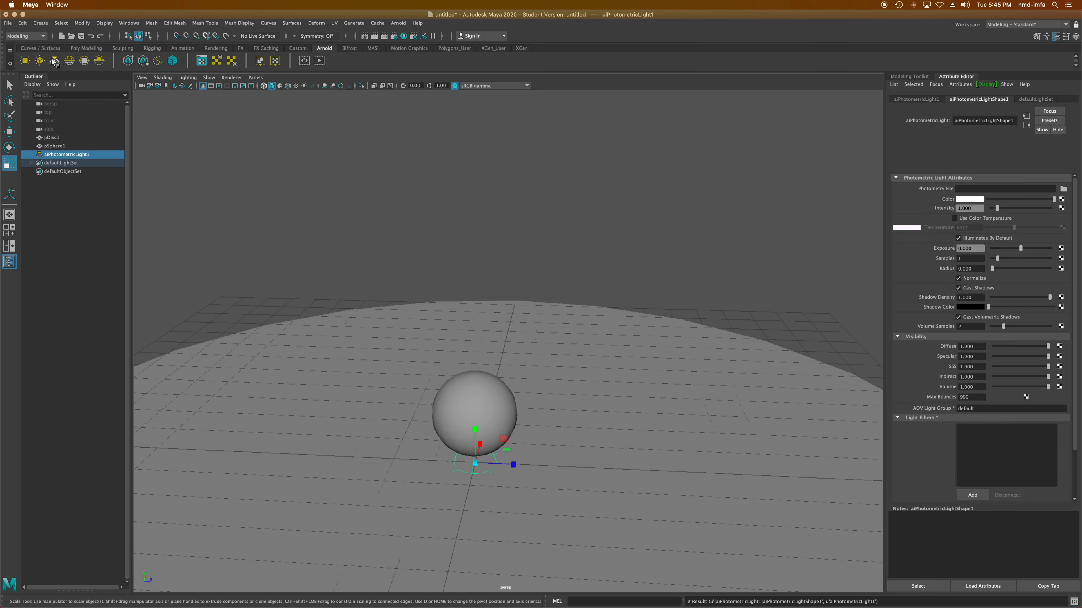
pyautogui.press('e')
pyautogui.press('w')
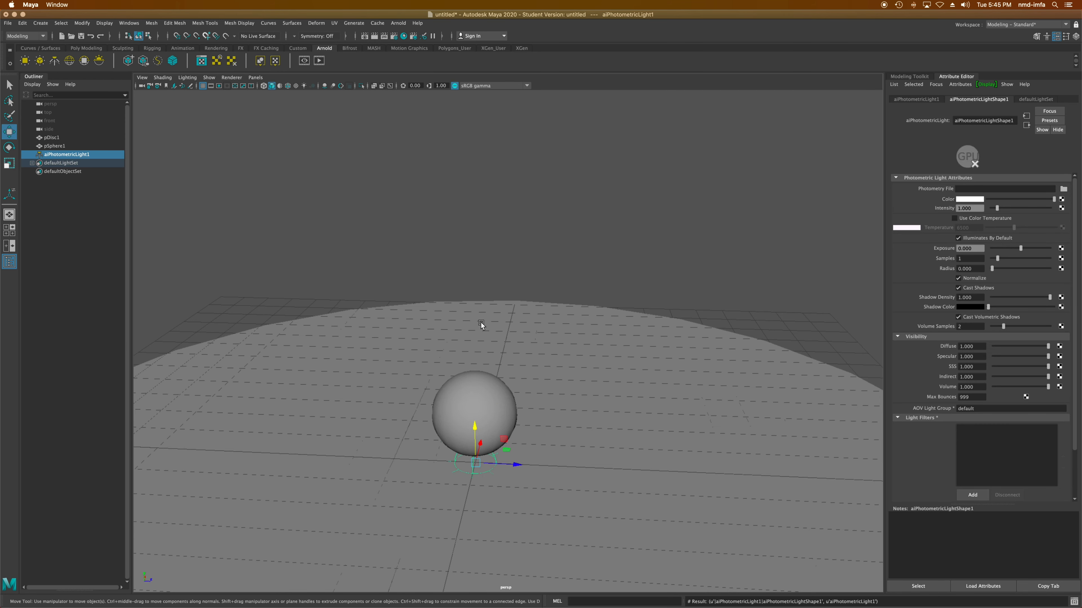
pyautogui.moveTo(479, 427); pyautogui.dragTo(484, 265)
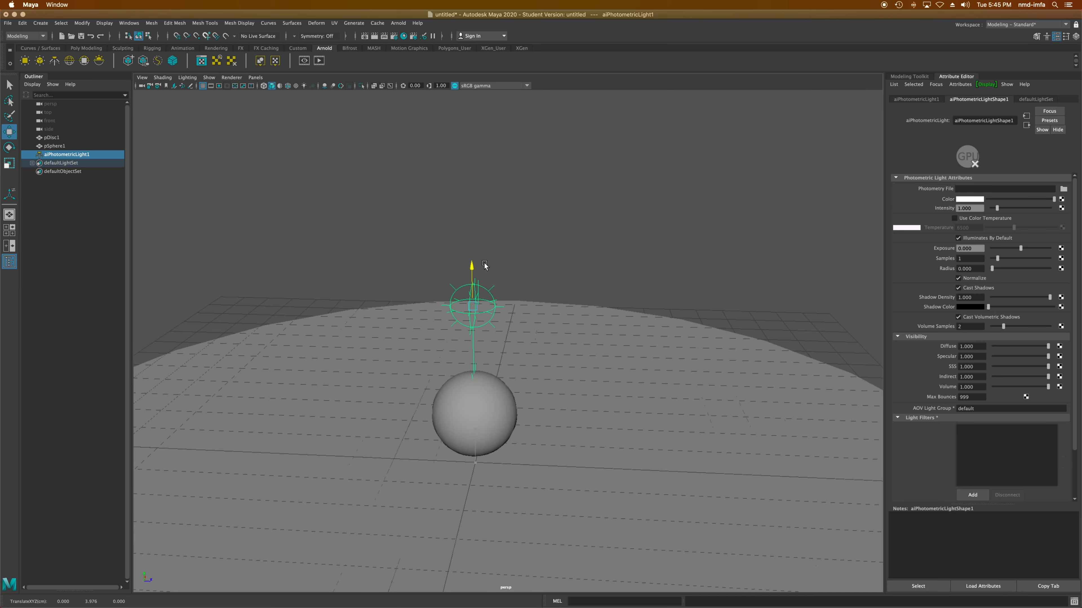
pyautogui.keyDown('alt'); pyautogui.moveTo(528, 336); pyautogui.dragTo(468, 327); pyautogui.keyUp('alt')
# - Switch to Firefox and look through Arnold's IES Lighting tutorial, including its IES file, color temperature and indirect lighting sections, then close the page
pyautogui.press('super+Tab')
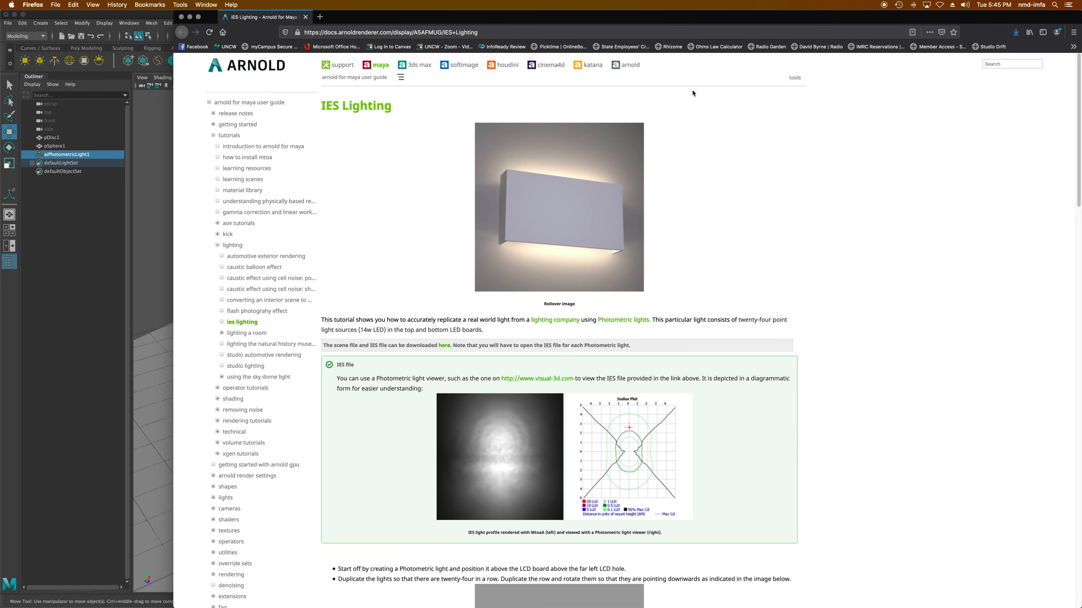
pyautogui.moveTo(771, 19); pyautogui.dragTo(692, 19)
pyautogui.scroll(-5, 547, 354)
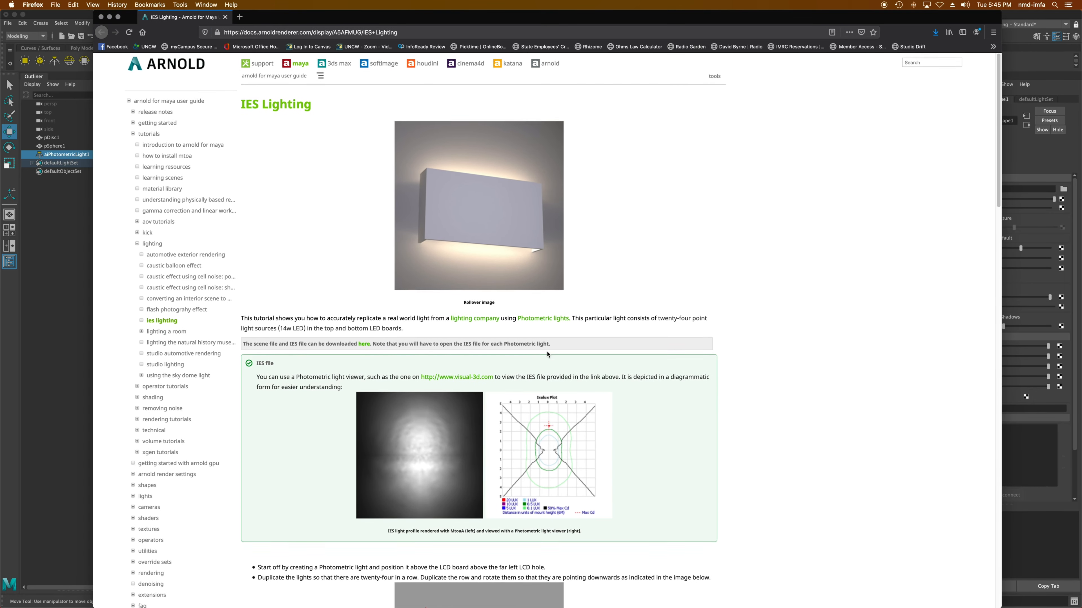
pyautogui.scroll(3, 547, 354)
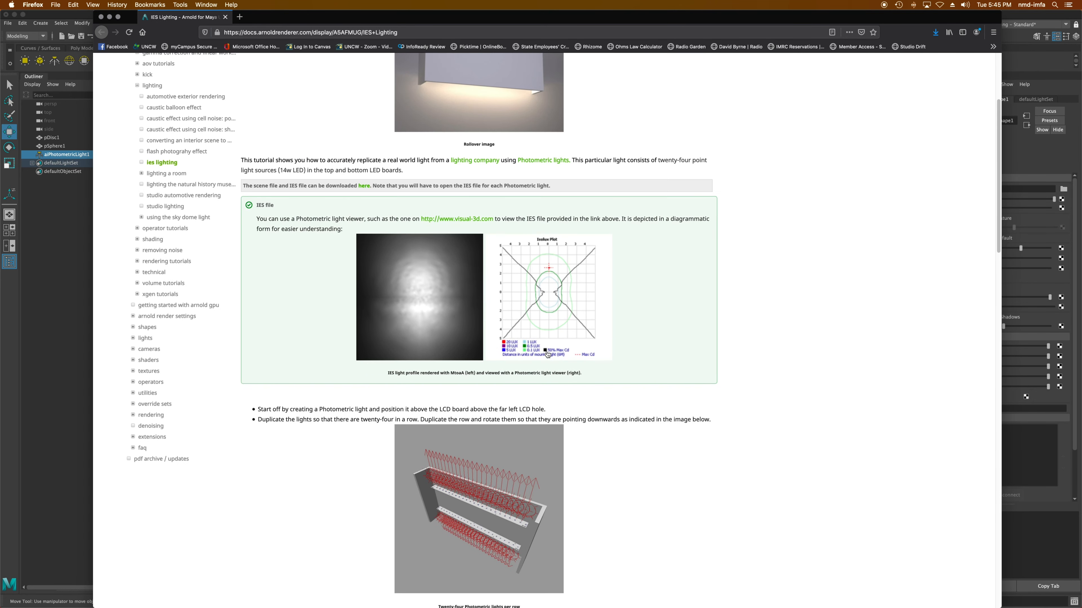
pyautogui.scroll(2, 547, 354)
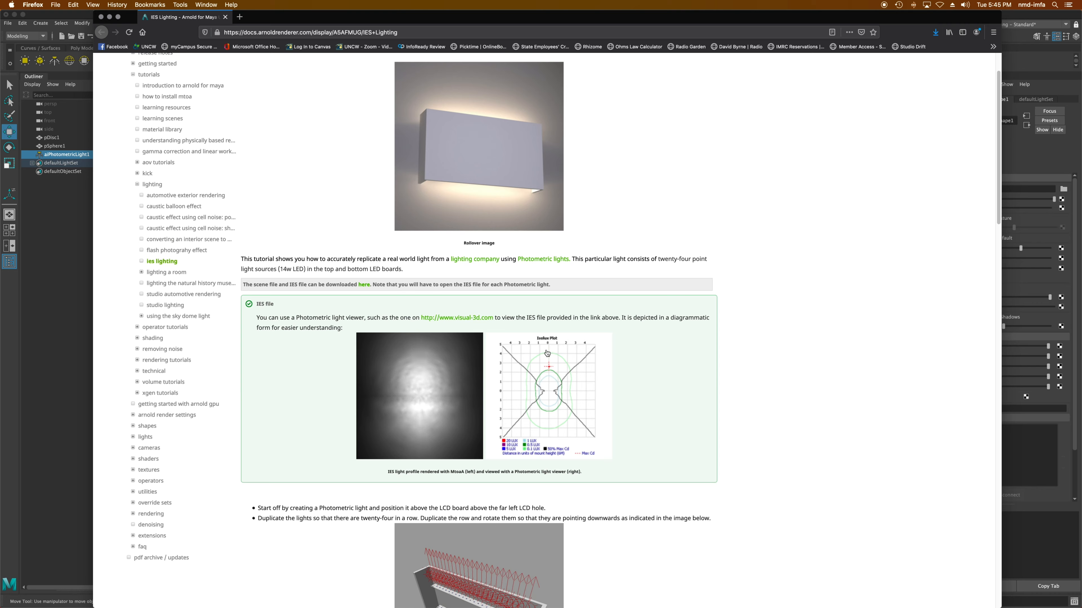
pyautogui.scroll(2, 547, 353)
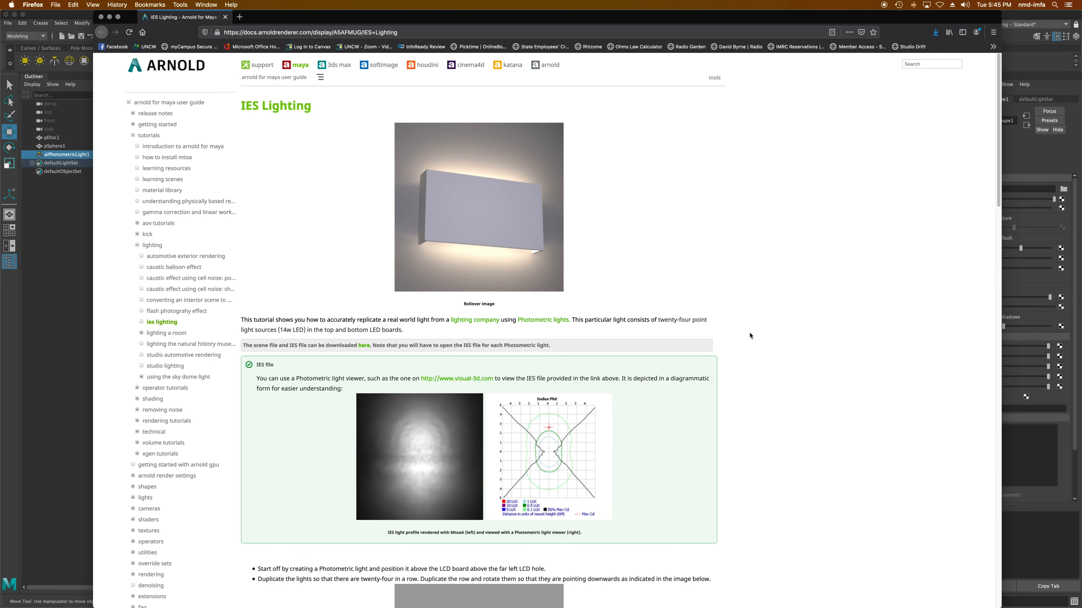
pyautogui.scroll(-3, 749, 335)
pyautogui.scroll(-3, 750, 335)
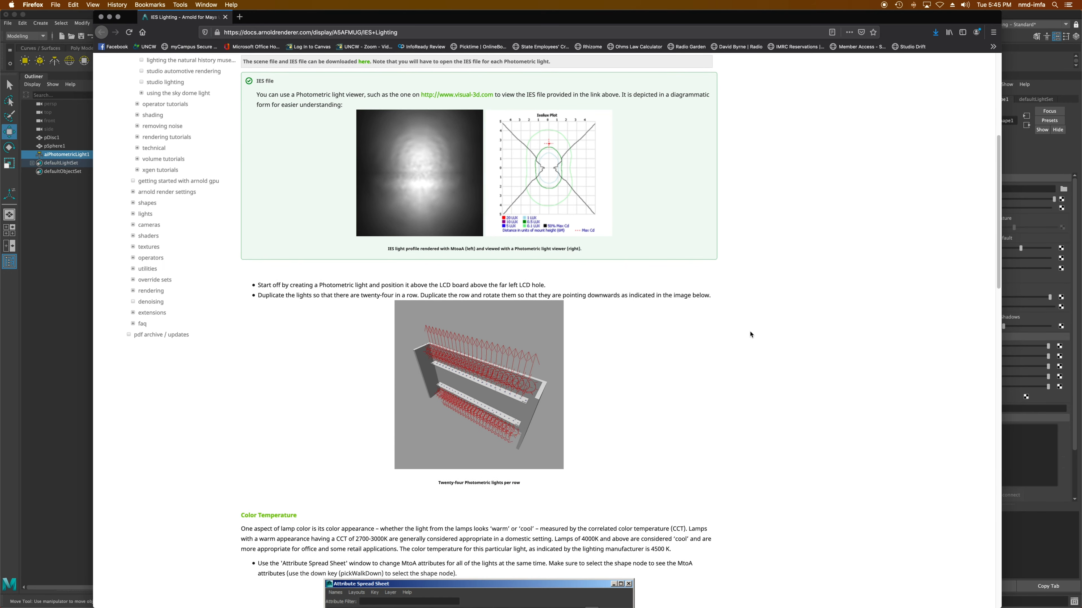
pyautogui.scroll(-10, 766, 354)
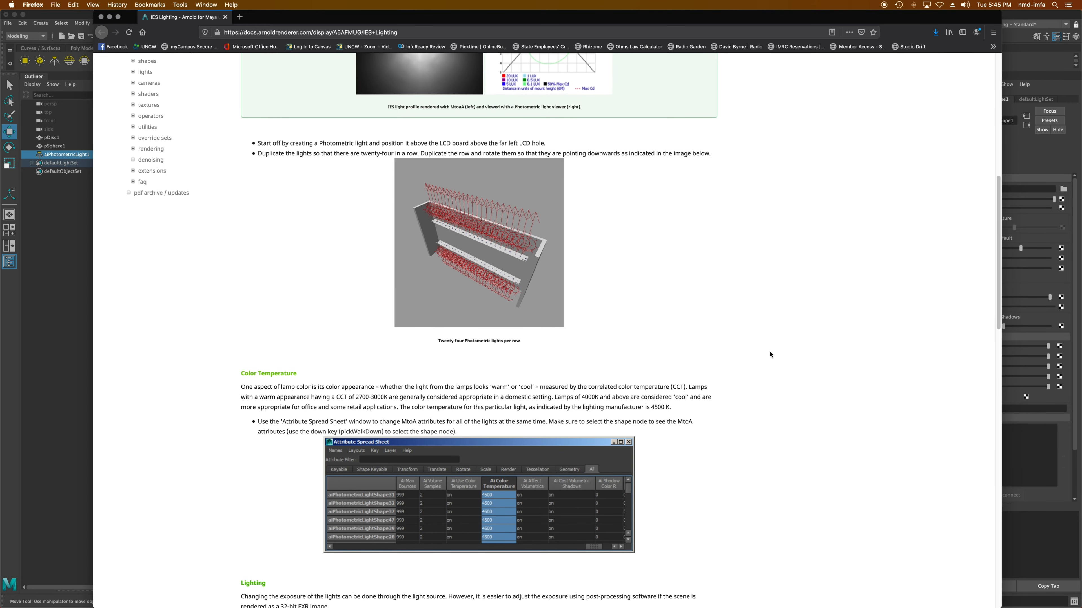
pyautogui.scroll(-3, 772, 355)
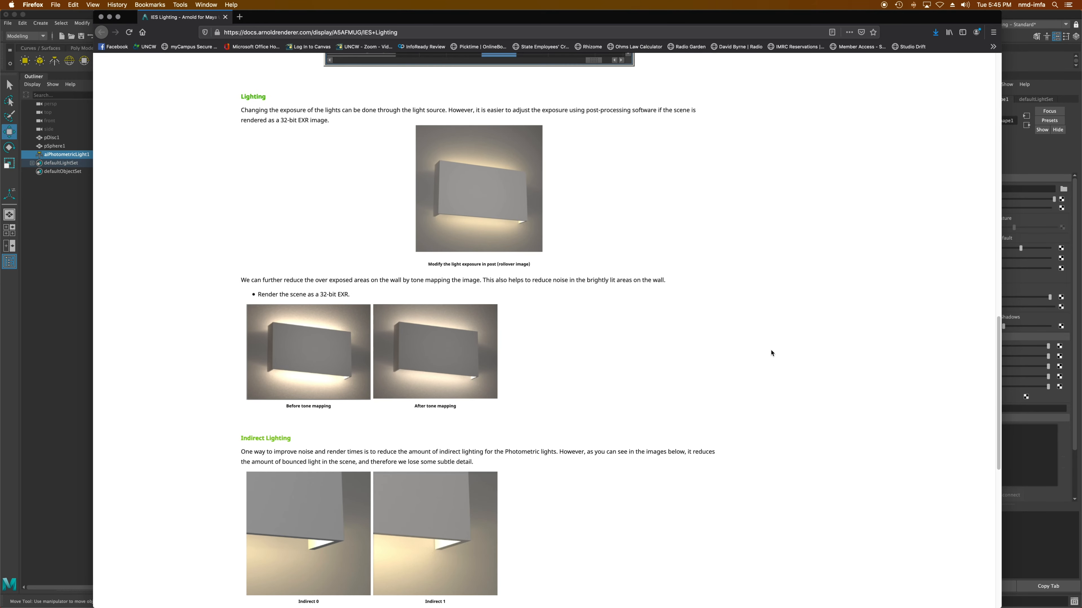
pyautogui.scroll(-6, 771, 353)
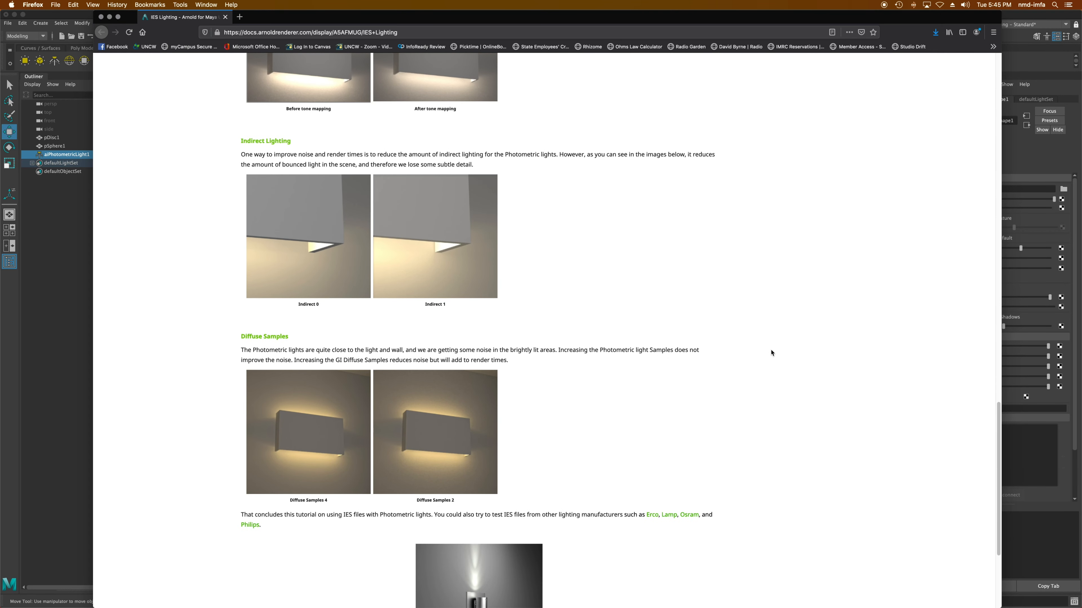
pyautogui.scroll(-4, 720, 361)
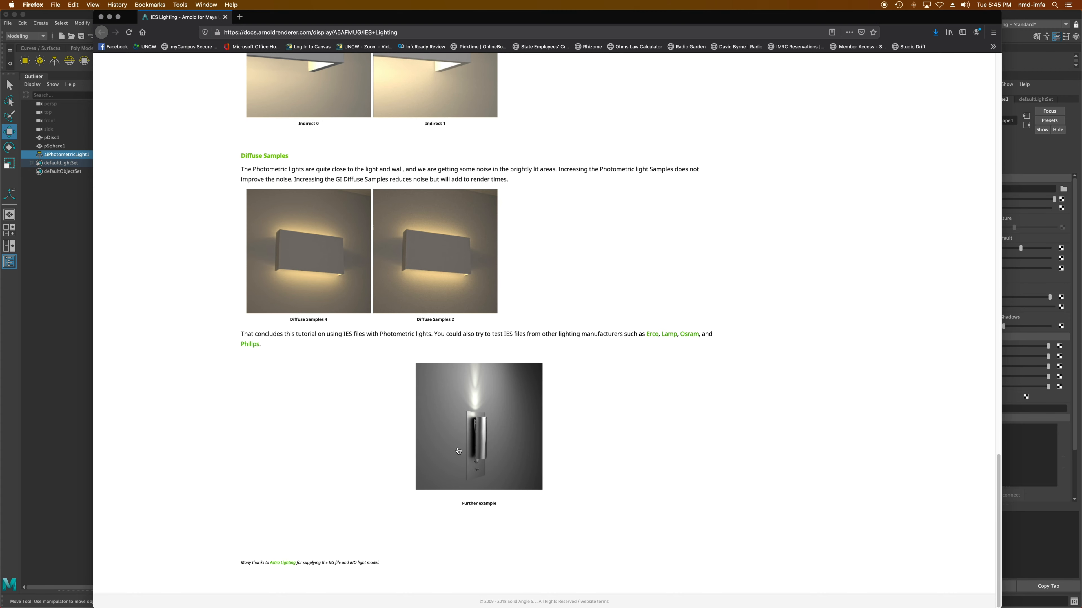
pyautogui.scroll(8, 538, 449)
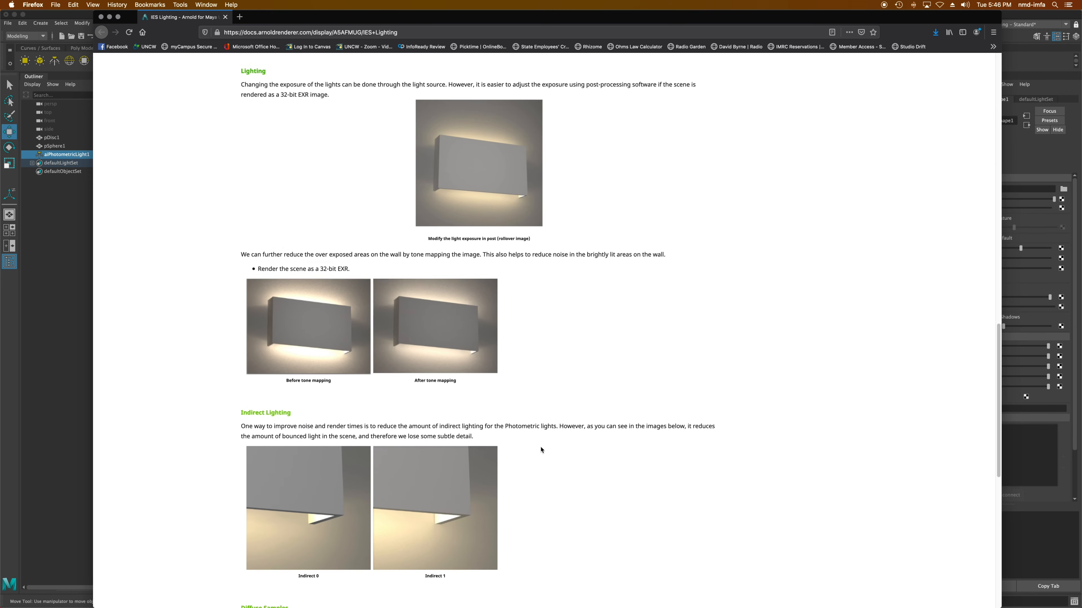
pyautogui.scroll(9, 541, 450)
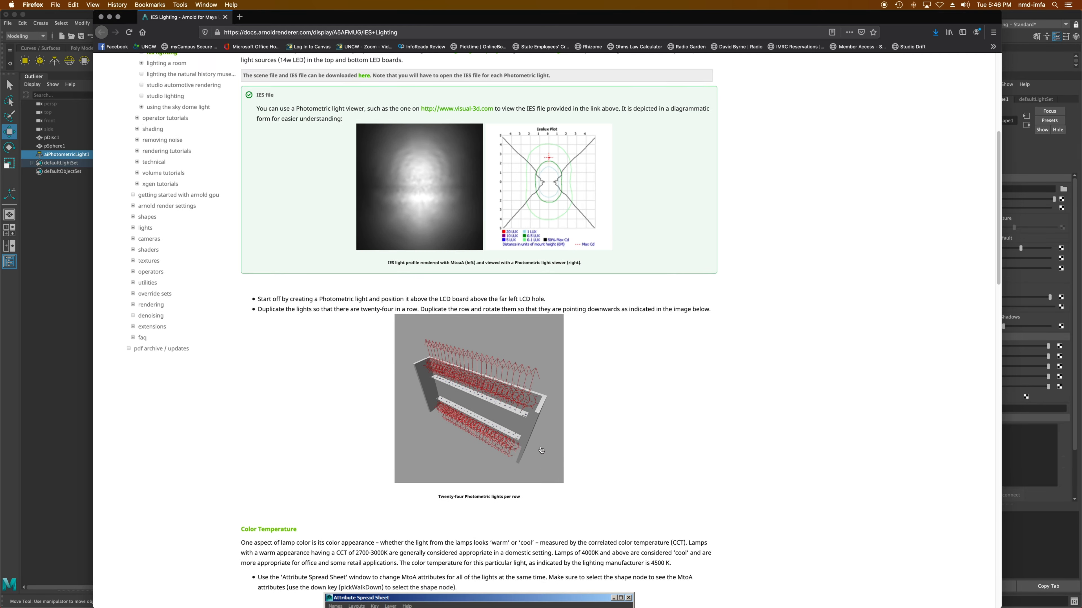
pyautogui.scroll(2, 540, 447)
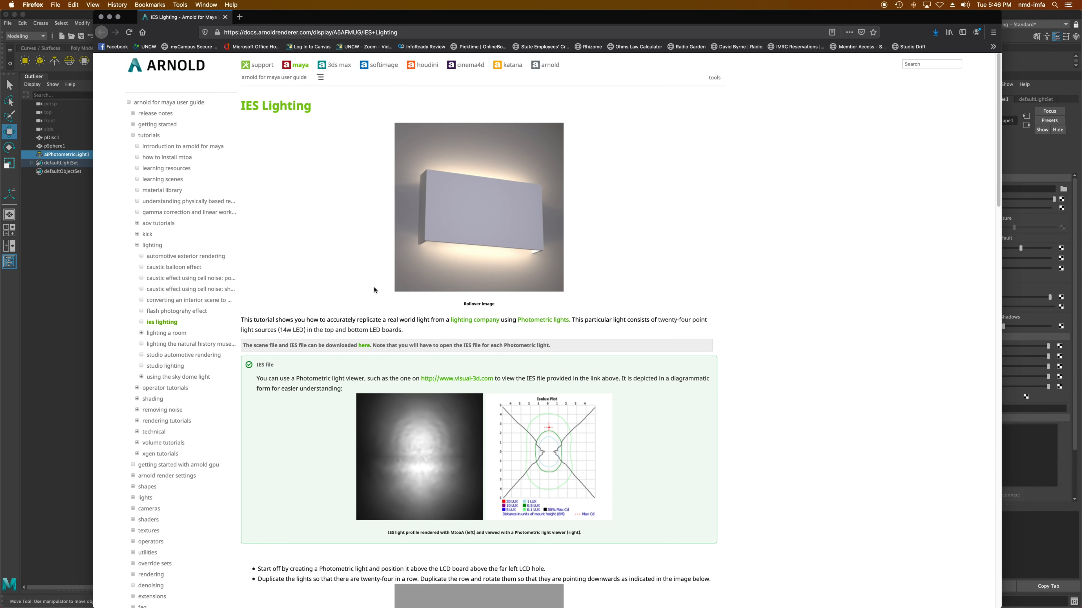
pyautogui.press('super+w')
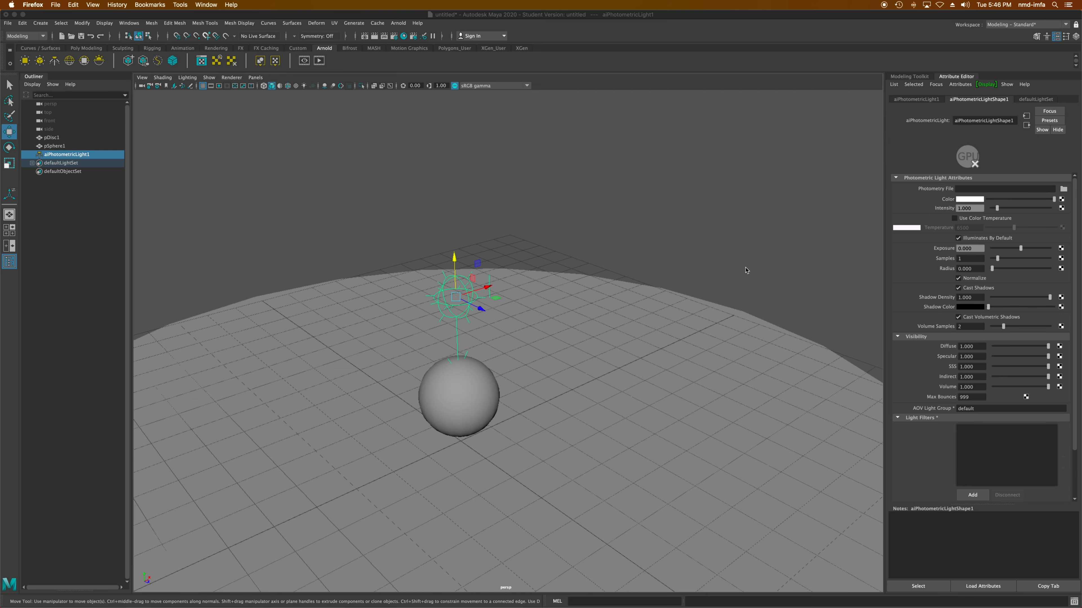
# - Open the Arnold RenderView and start rendering the perspective view
pyautogui.click(304, 65)
pyautogui.click(305, 64)
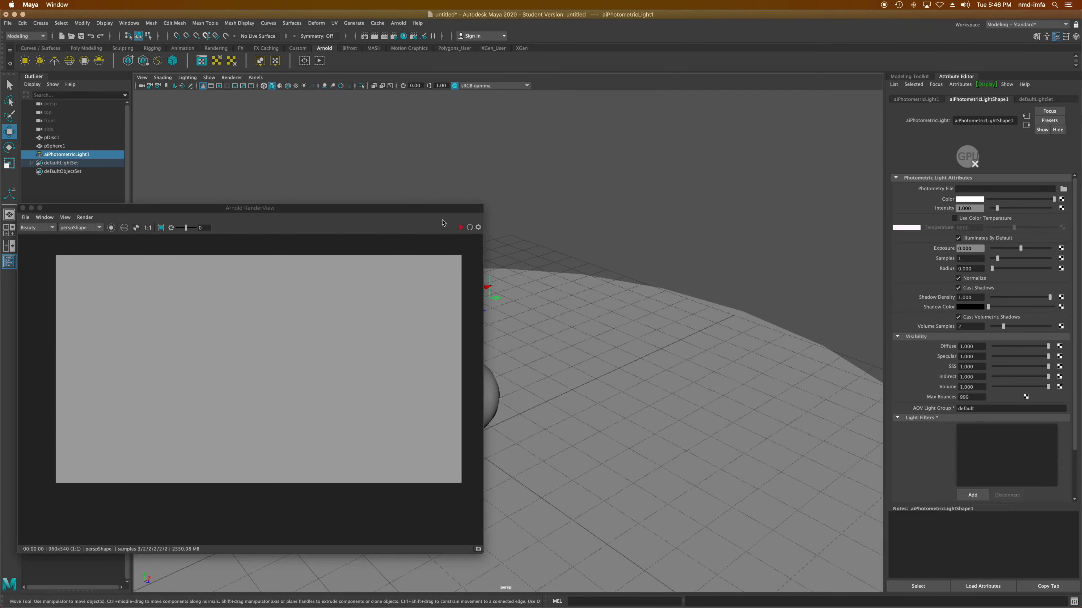
pyautogui.click(461, 228)
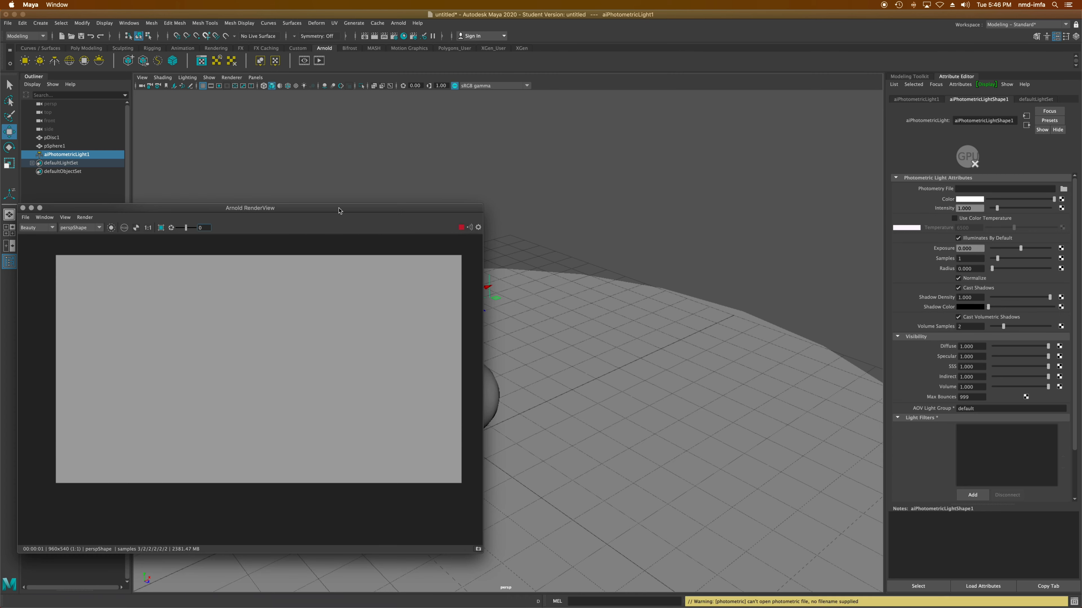
# - In the Arnold render settings, set the Camera (AA) samples to 1 and delete the aiFog atmosphere
pyautogui.click(394, 36)
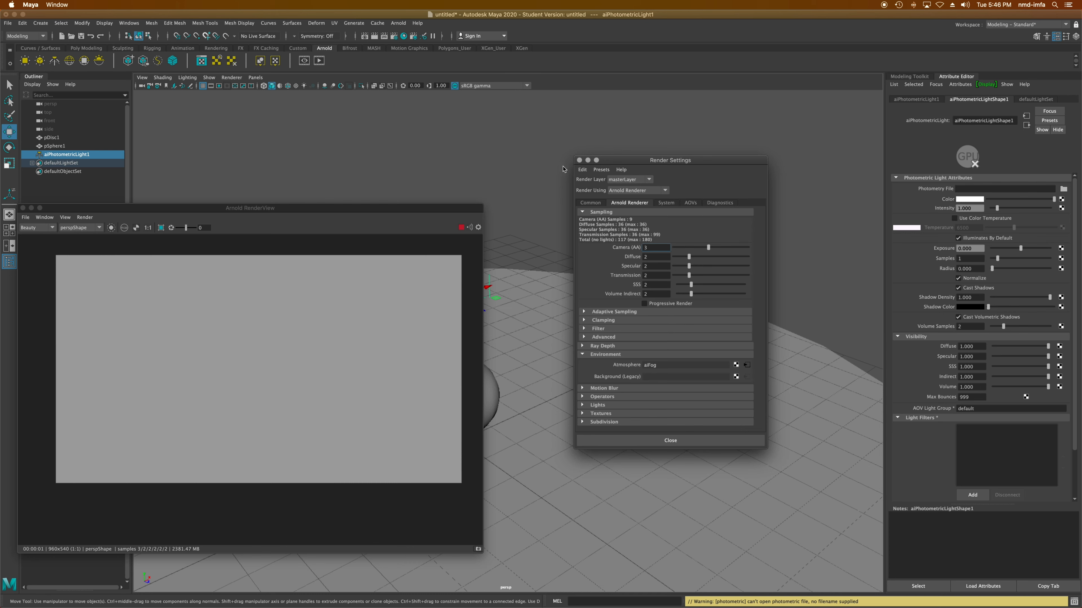
pyautogui.click(721, 365)
pyautogui.click(735, 365)
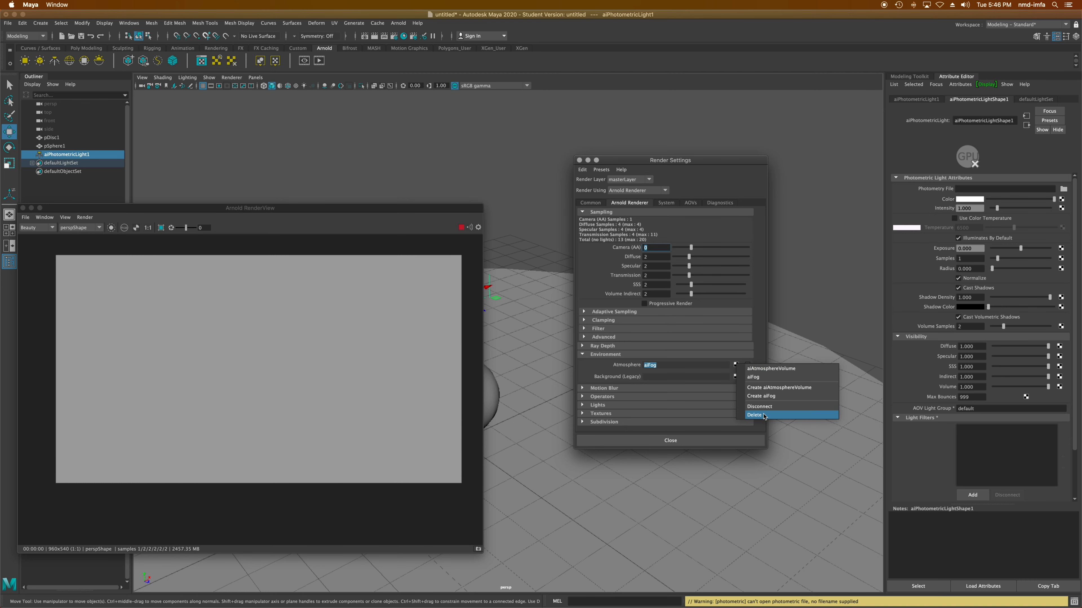
pyautogui.click(751, 415)
pyautogui.moveTo(457, 210); pyautogui.dragTo(385, 120)
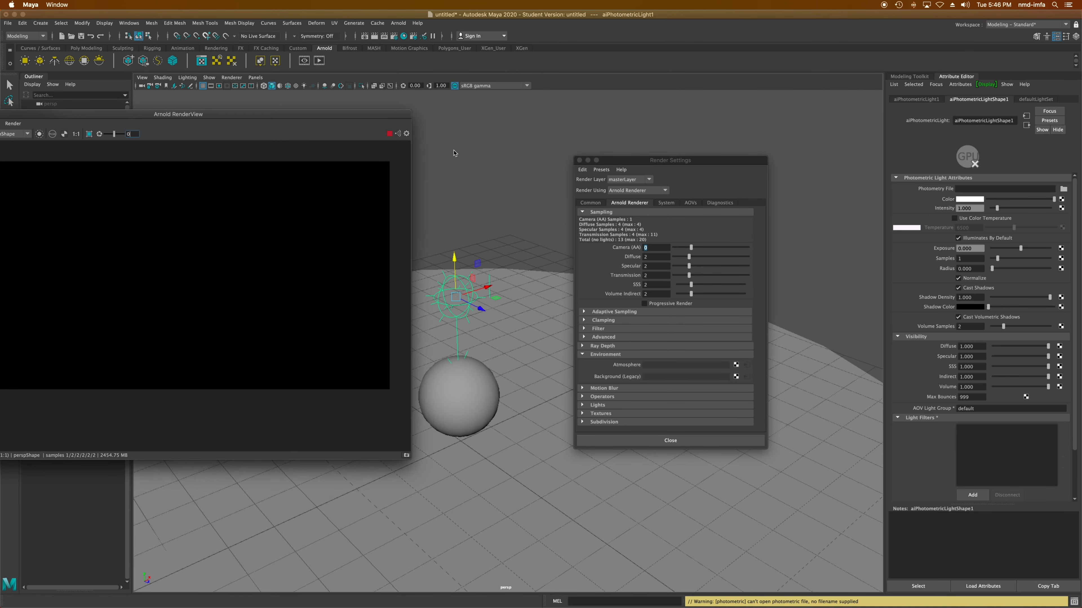
pyautogui.click(579, 160)
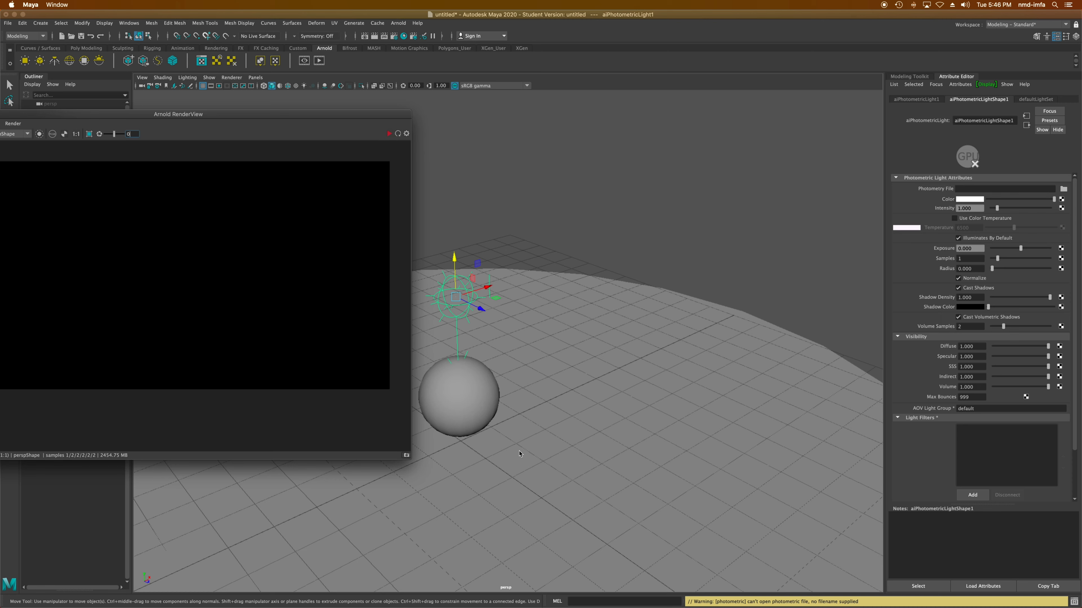
# - Load 28LT2R_20L_ADP_LP830.ies from the Desktop as the photometric light's photometry file
pyautogui.click(477, 311)
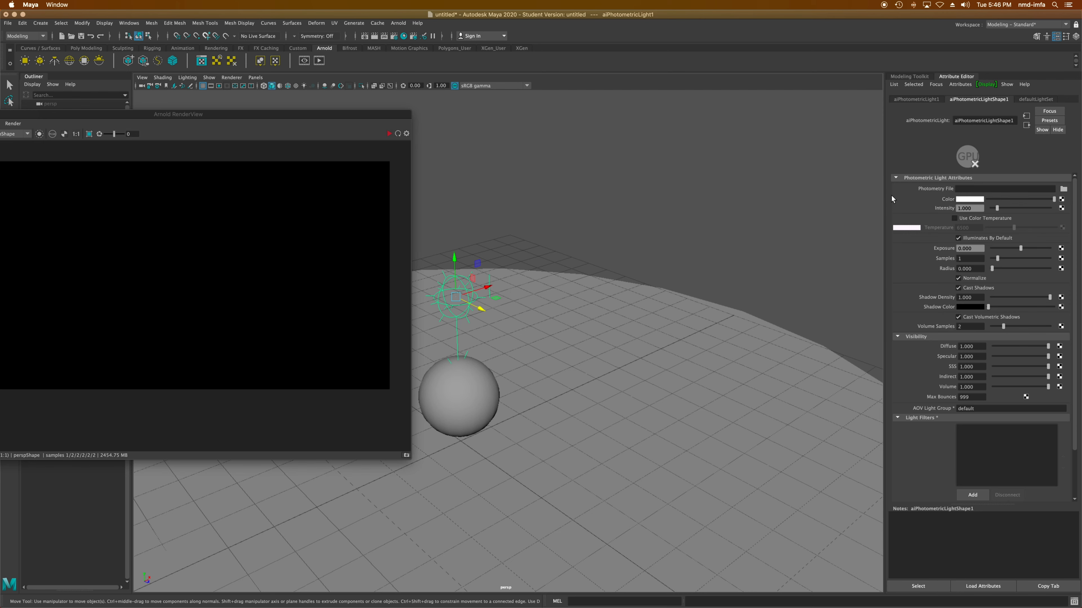
pyautogui.click(1064, 189)
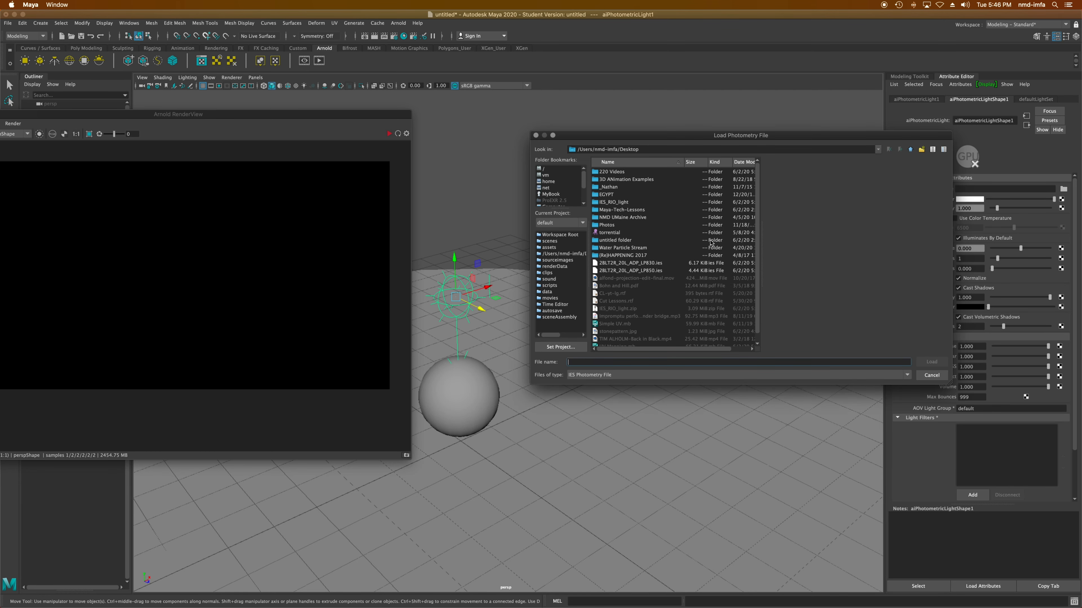
pyautogui.click(659, 265)
pyautogui.click(649, 272)
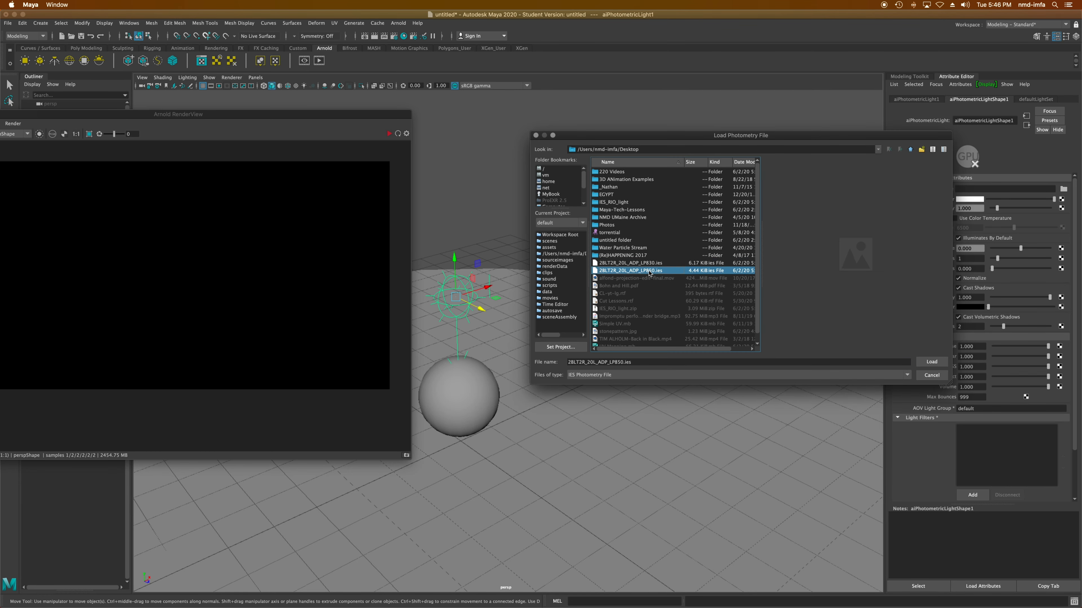
pyautogui.click(654, 263)
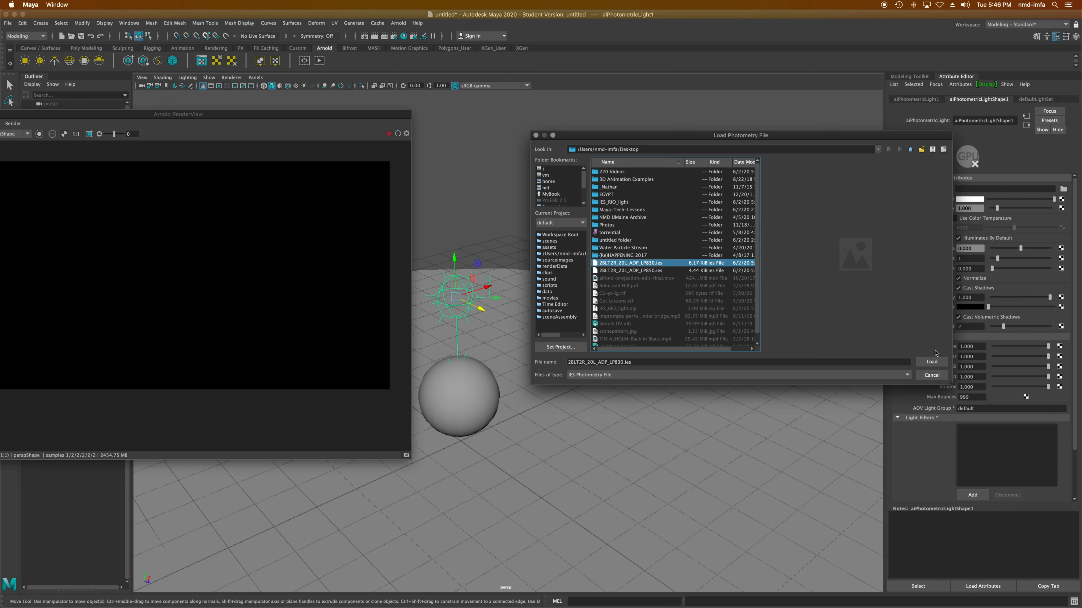
pyautogui.click(931, 362)
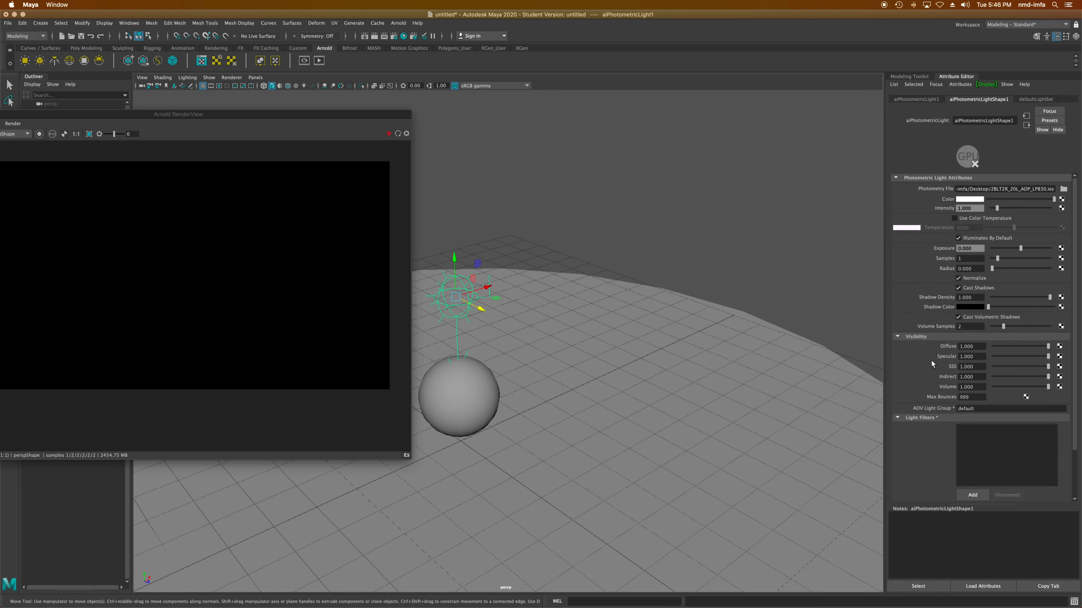
# - Restart the Arnold render and raise the photometric light's intensity to 10
pyautogui.click(388, 134)
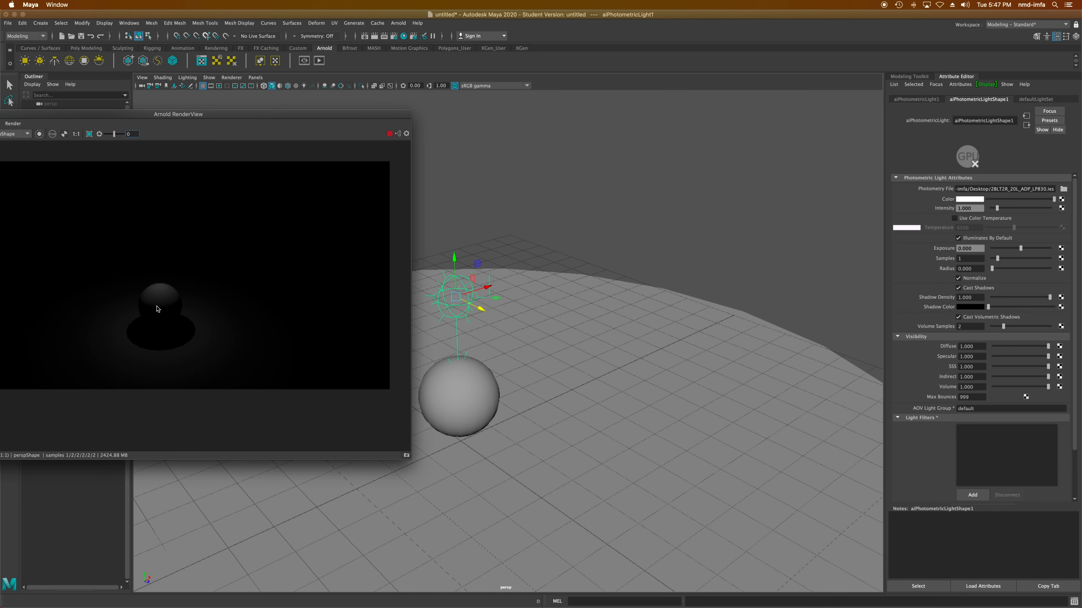
pyautogui.keyDown('alt'); pyautogui.moveTo(457, 337); pyautogui.dragTo(550, 345); pyautogui.keyUp('alt')
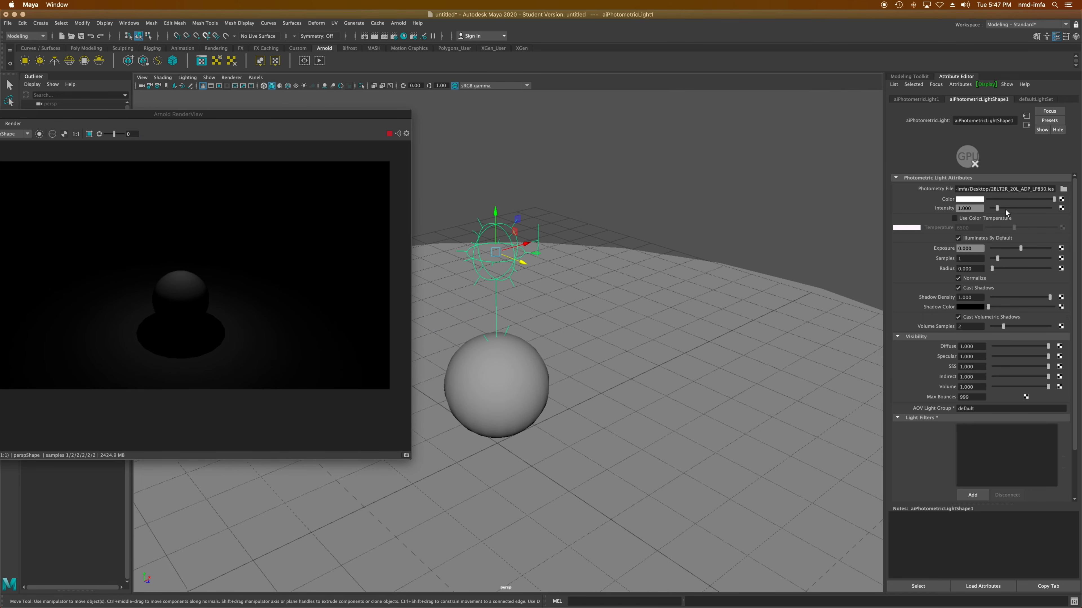
pyautogui.moveTo(1005, 210); pyautogui.dragTo(1054, 199)
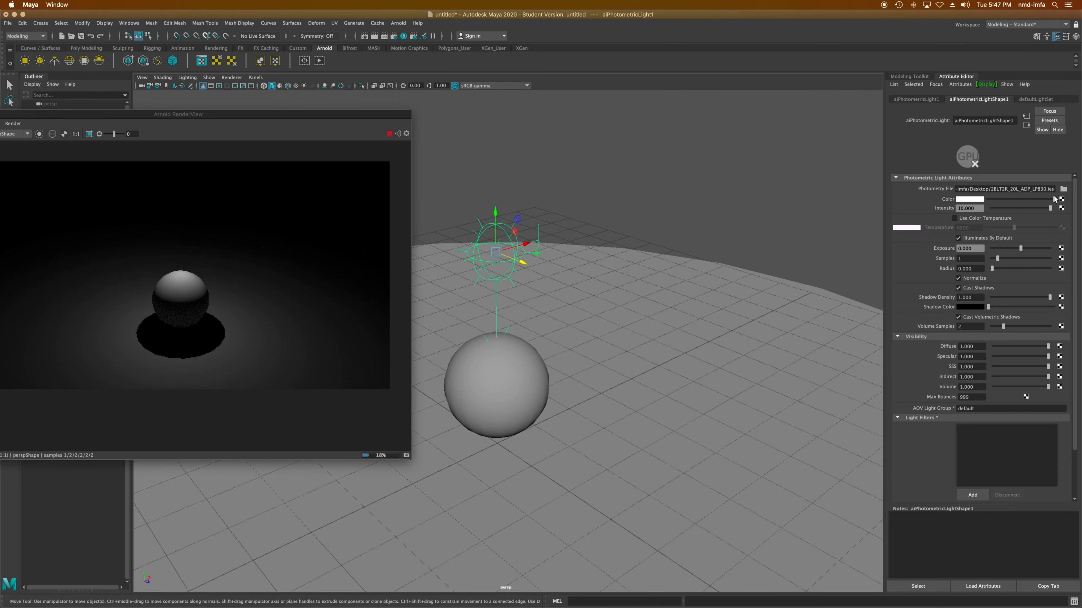
pyautogui.moveTo(319, 114); pyautogui.dragTo(374, 62)
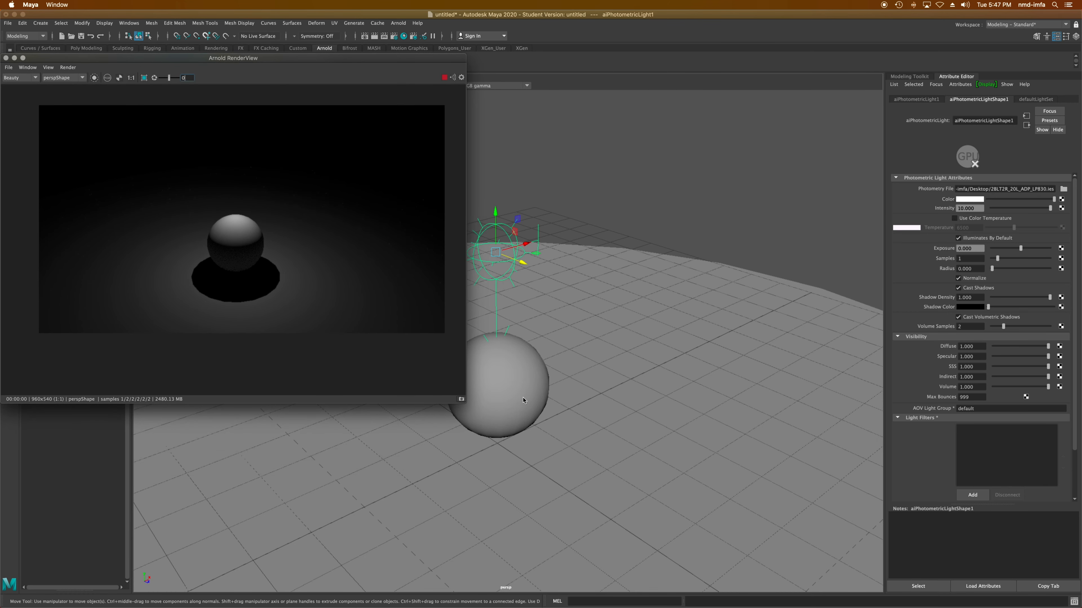
pyautogui.keyDown('alt'); pyautogui.moveTo(470, 370); pyautogui.dragTo(569, 330); pyautogui.keyUp('alt')
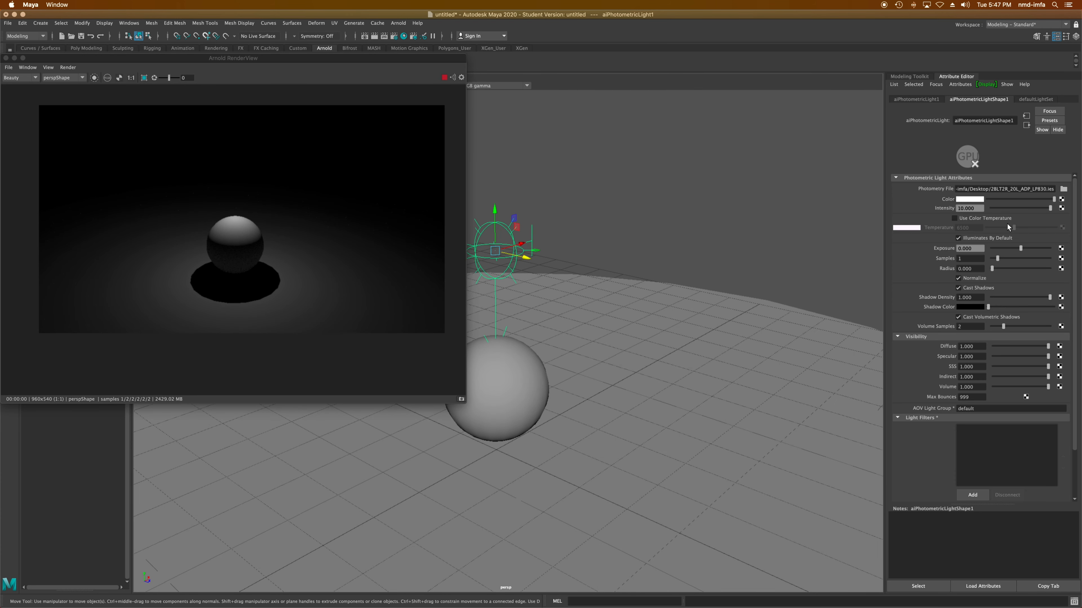
# - Set the photometric light's radius to about 0.593 and its samples to 2
pyautogui.moveTo(1004, 266); pyautogui.dragTo(995, 268)
pyautogui.click(1001, 258)
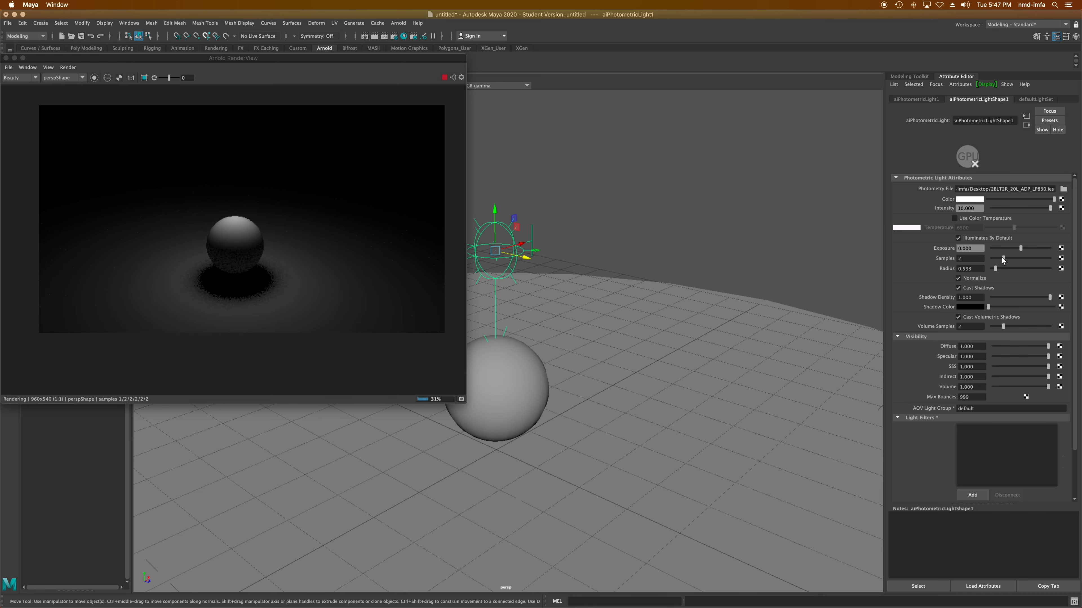
pyautogui.scroll(-3, 988, 375)
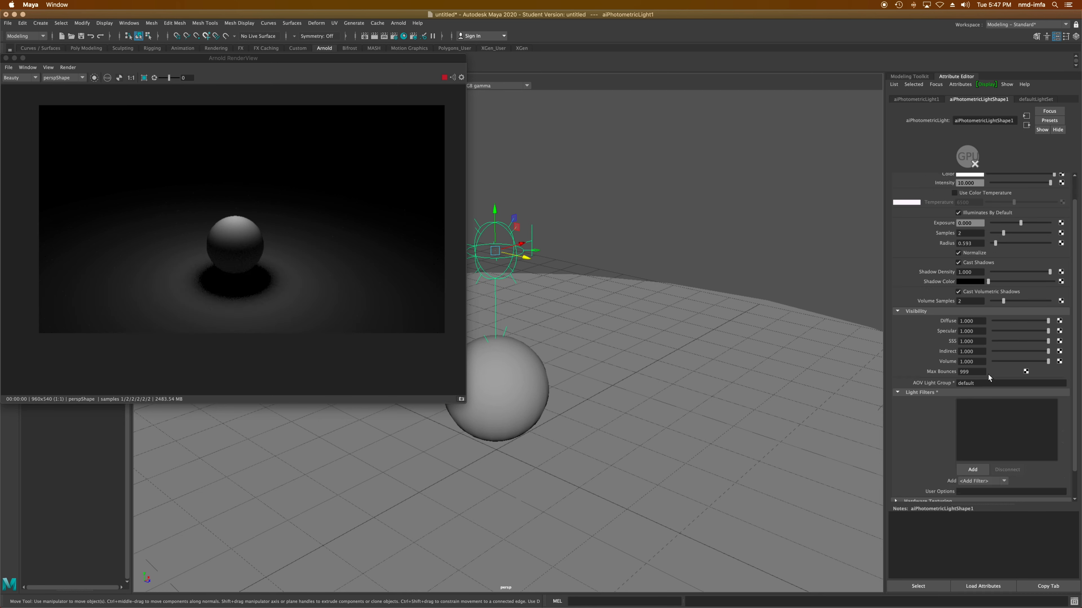
pyautogui.scroll(3, 988, 372)
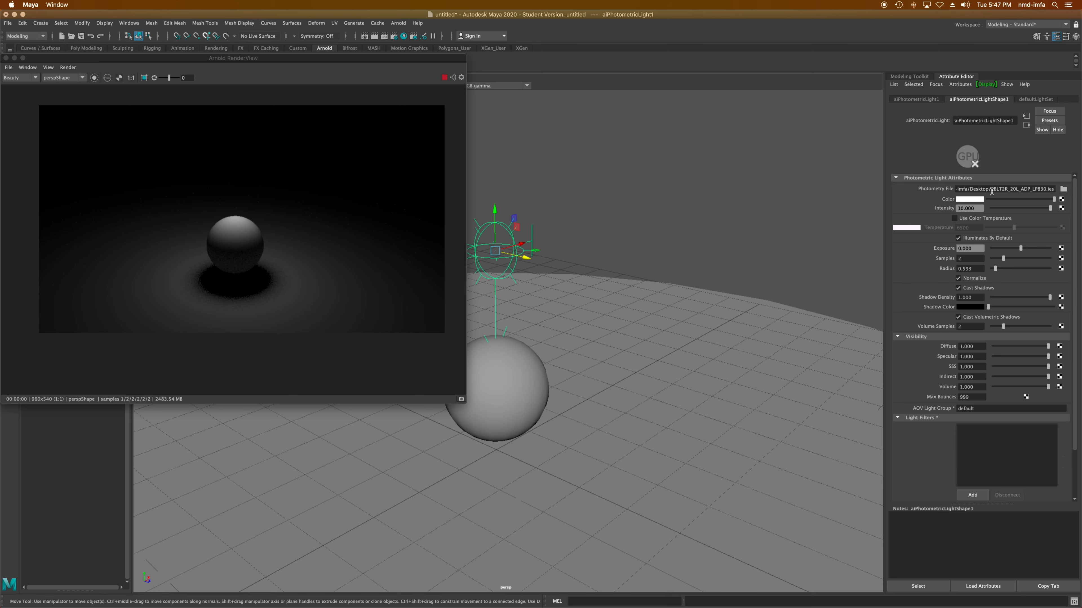
# - Replace the light's photometry file with 28LT2R_20L_ADP_LP850.ies from the Desktop and view the new light pattern on the sphere
pyautogui.click(1063, 189)
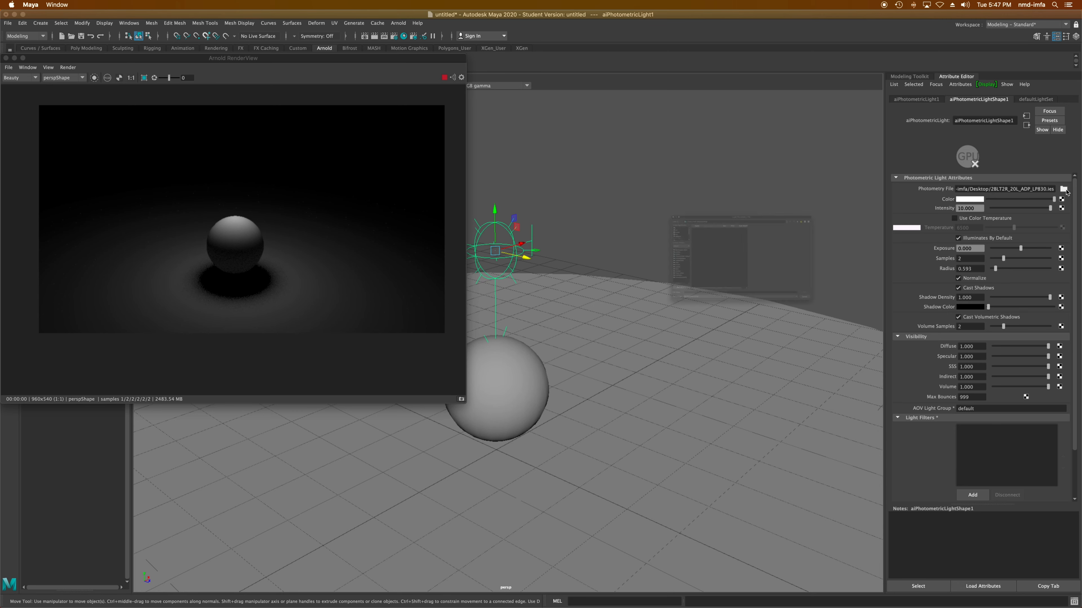
pyautogui.click(662, 271)
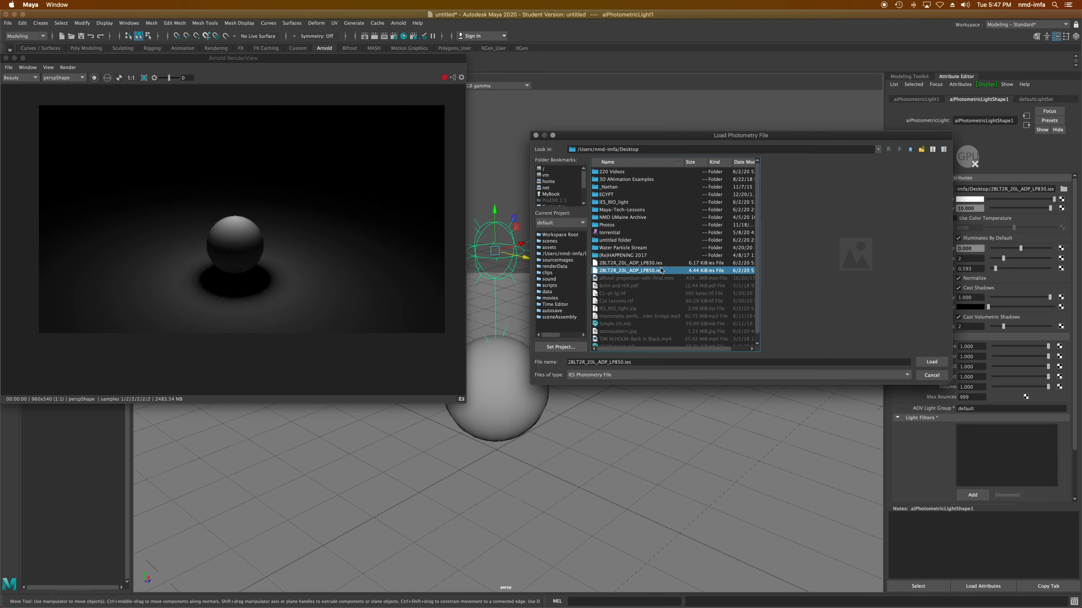
pyautogui.click(932, 361)
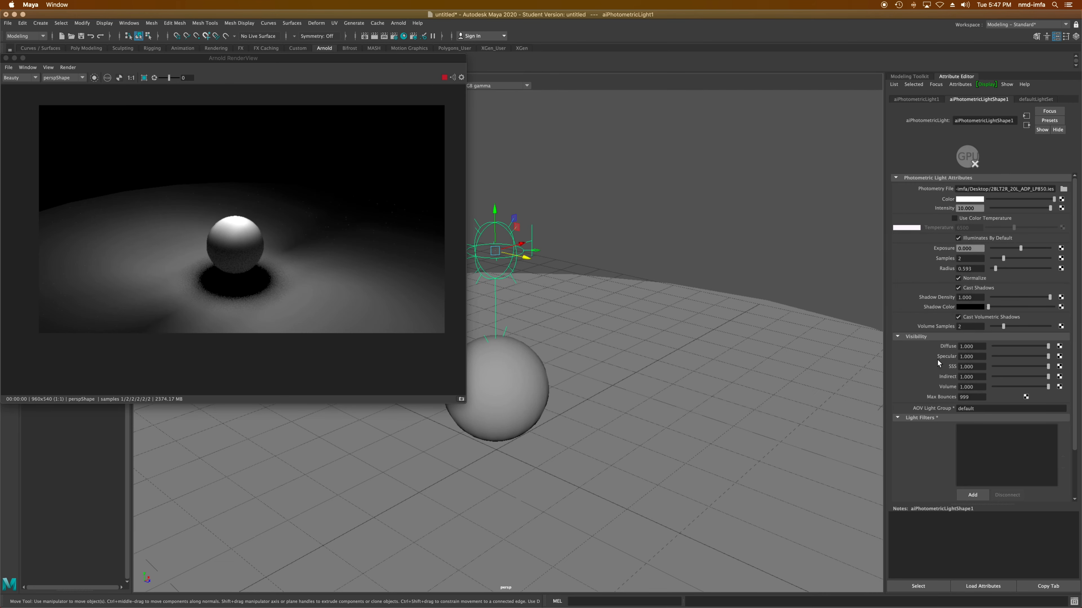
pyautogui.scroll(-2, 268, 248)
pyautogui.keyDown('alt'); pyautogui.moveTo(531, 309); pyautogui.dragTo(622, 324); pyautogui.keyUp('alt')
pyautogui.scroll(6, 606, 330)
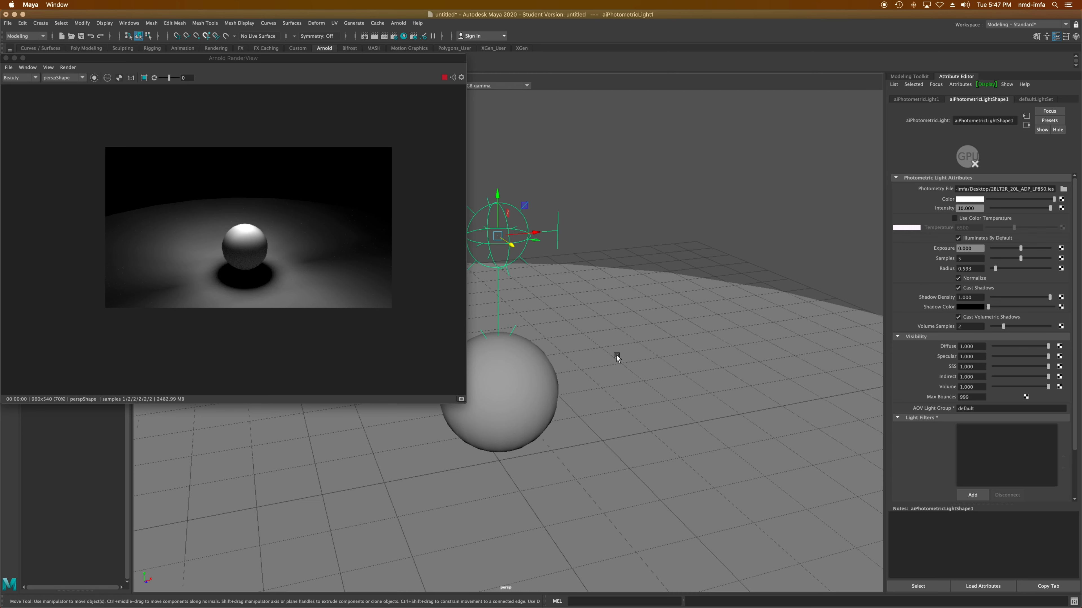
# - Load RIO_1.ies from the Desktop's IES_RIO_light folder as the photometric light's photometry file
pyautogui.click(1063, 188)
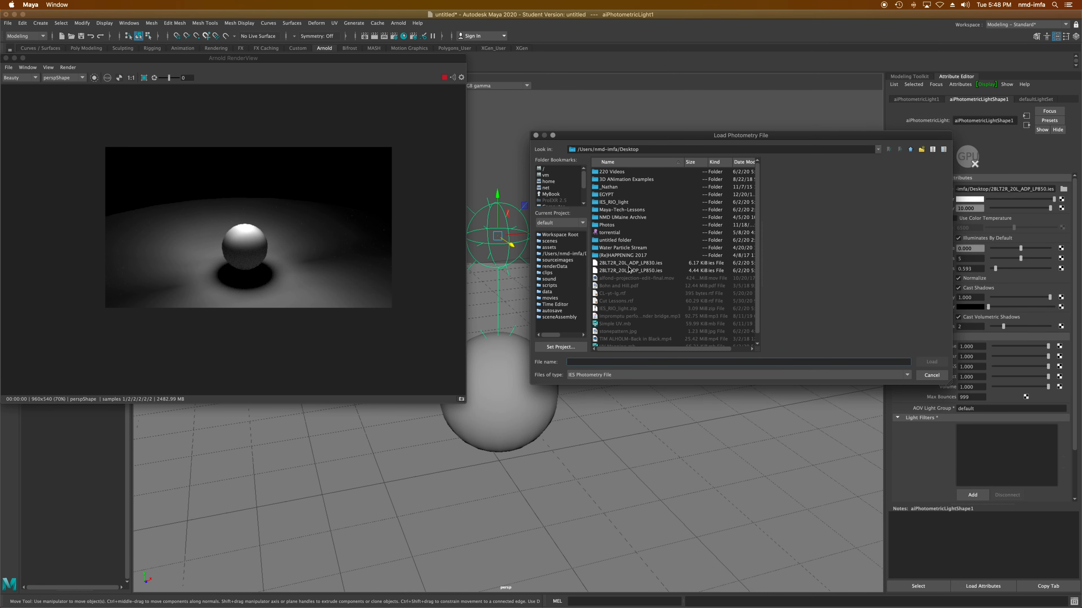
pyautogui.doubleClick(615, 202)
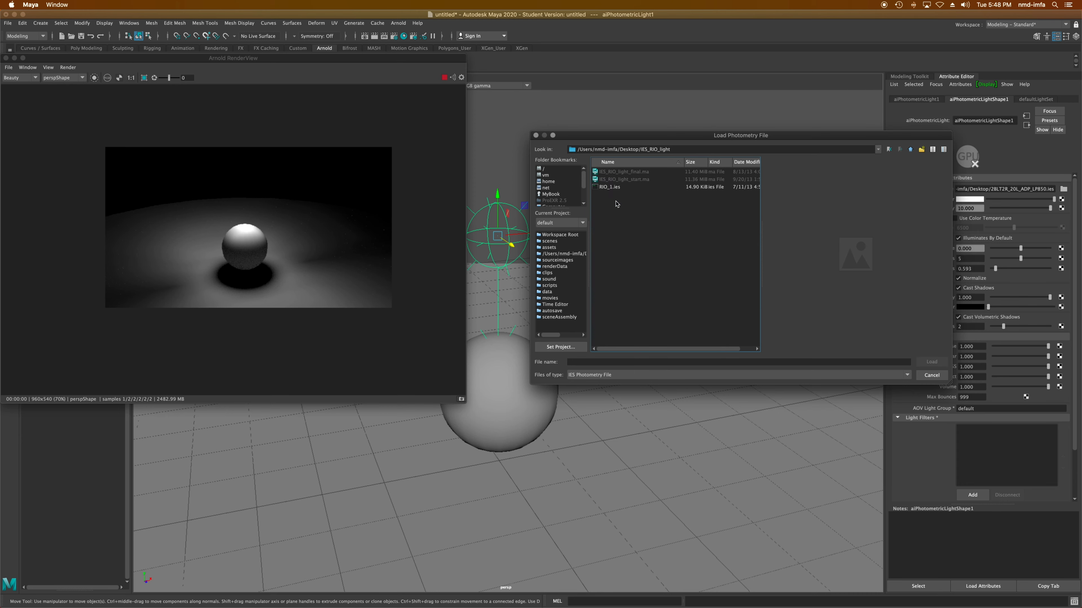
pyautogui.click(605, 188)
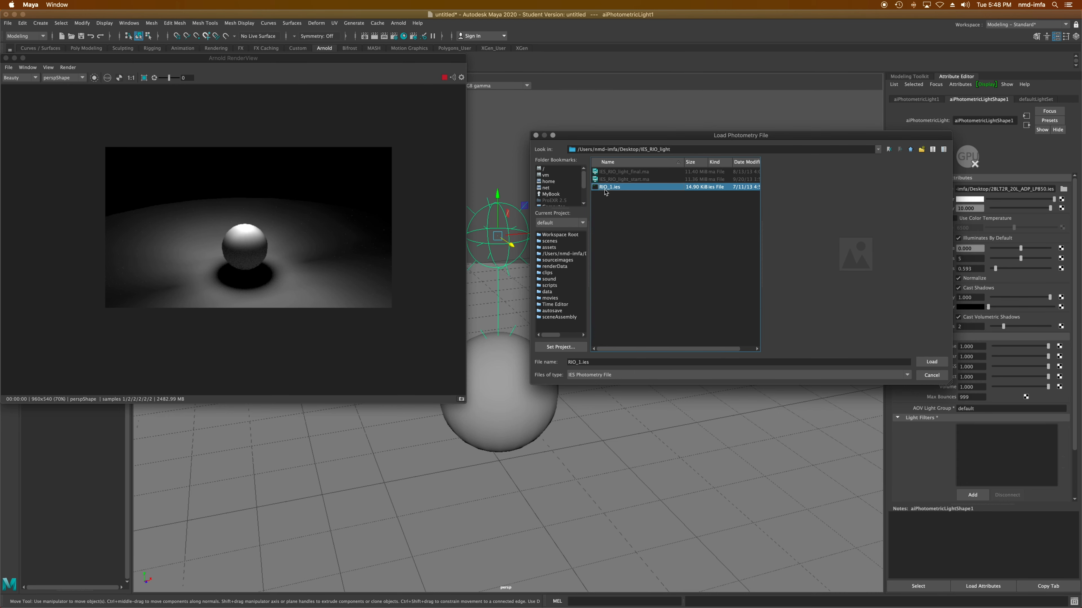
pyautogui.click(932, 362)
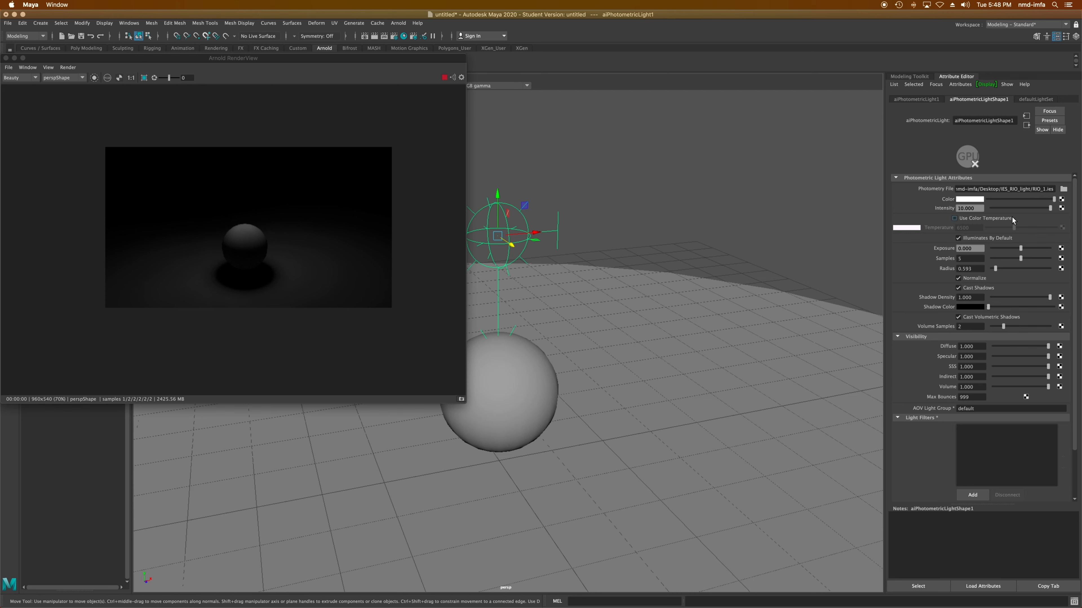
# - Raise the photometric light's exposure to about 2.259 and check the sphere's lighting from closer and lower angles
pyautogui.moveTo(1021, 248); pyautogui.dragTo(1034, 246)
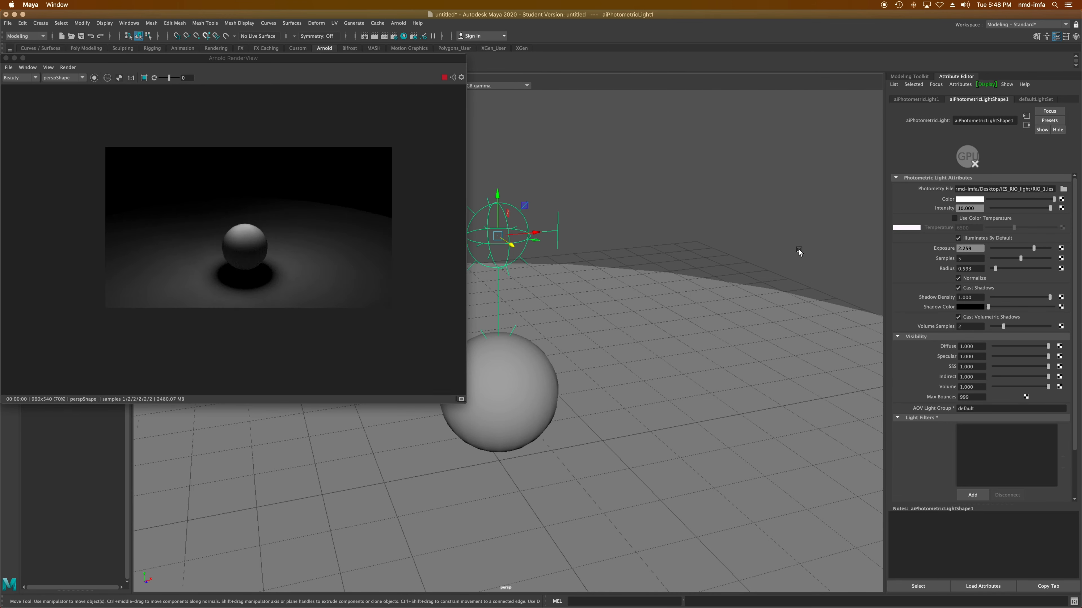
pyautogui.keyDown('alt'); pyautogui.moveTo(630, 289); pyautogui.dragTo(721, 298); pyautogui.keyUp('alt')
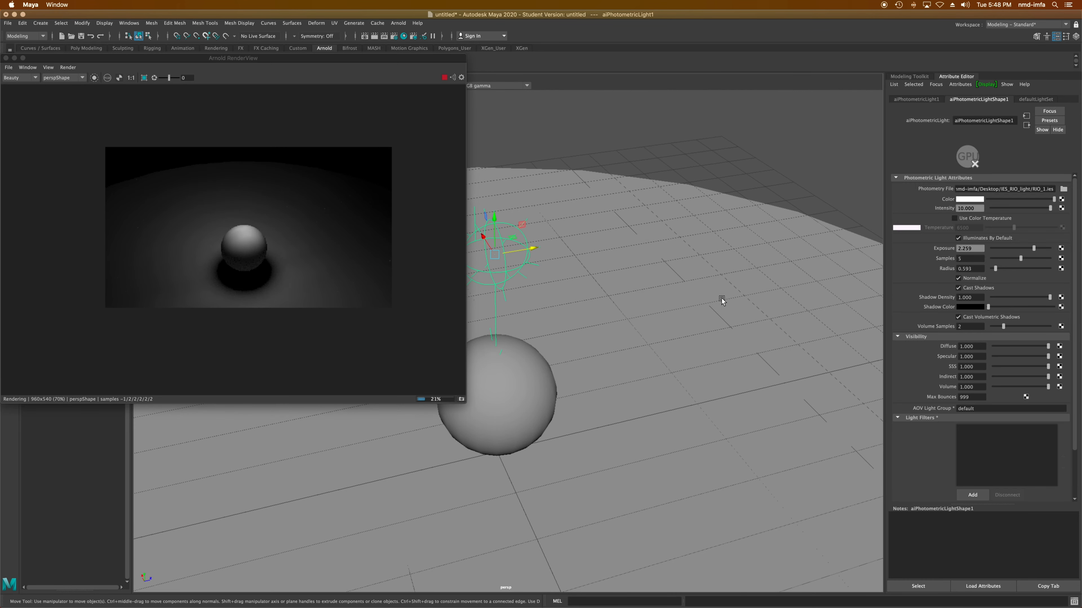
pyautogui.scroll(3, 541, 326)
pyautogui.scroll(2, 541, 328)
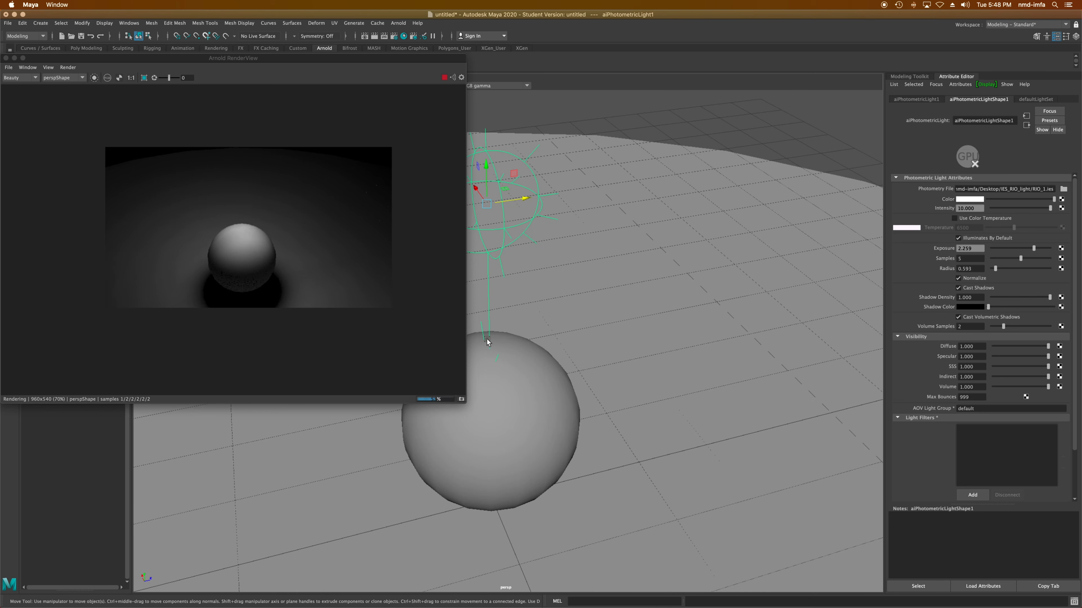
pyautogui.keyDown('alt'); pyautogui.moveTo(623, 320); pyautogui.dragTo(683, 243); pyautogui.keyUp('alt')
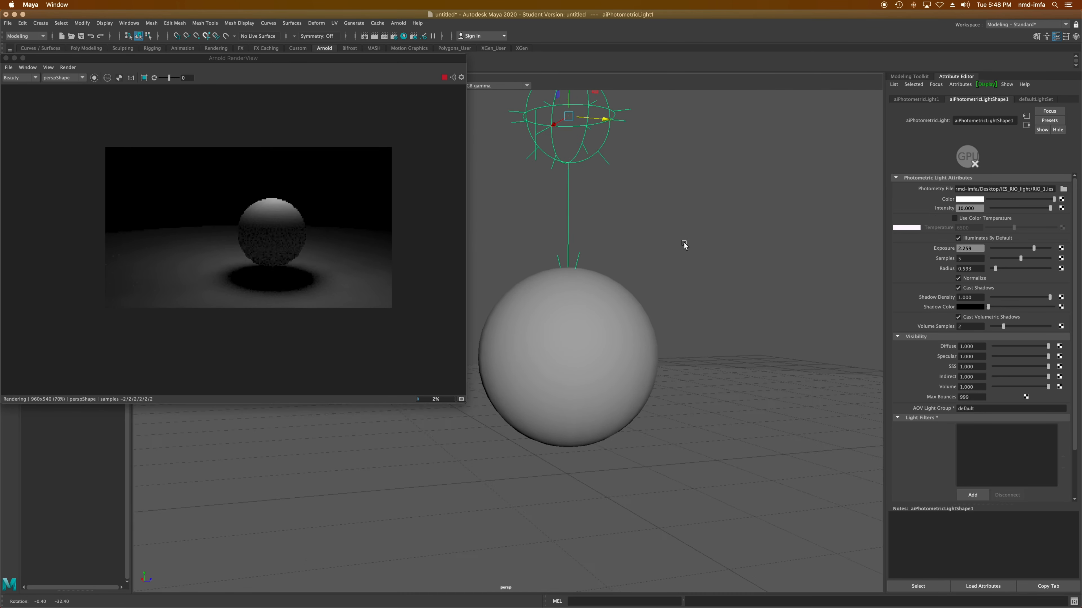